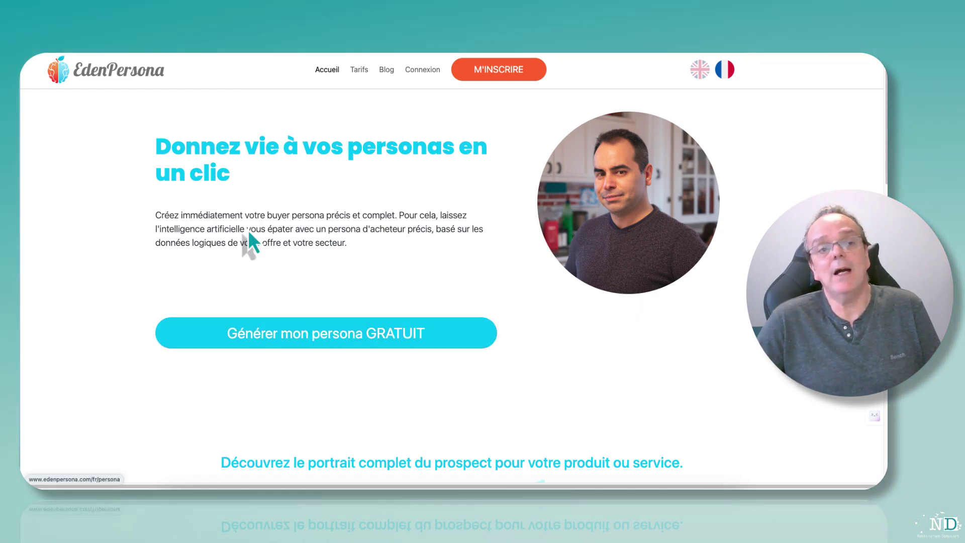
Start generating a free persona and sign up by signing in with a Google account
click(319, 341)
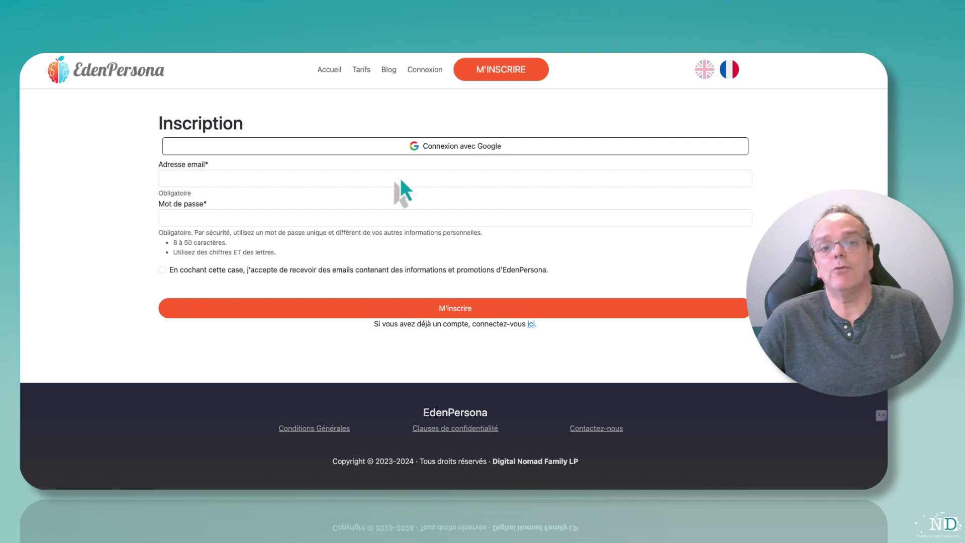
click(430, 146)
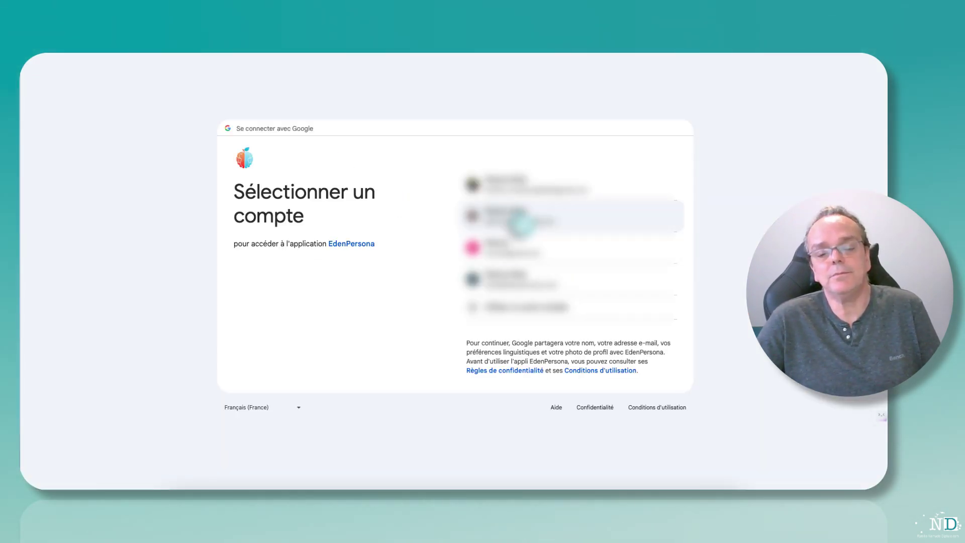
click(508, 216)
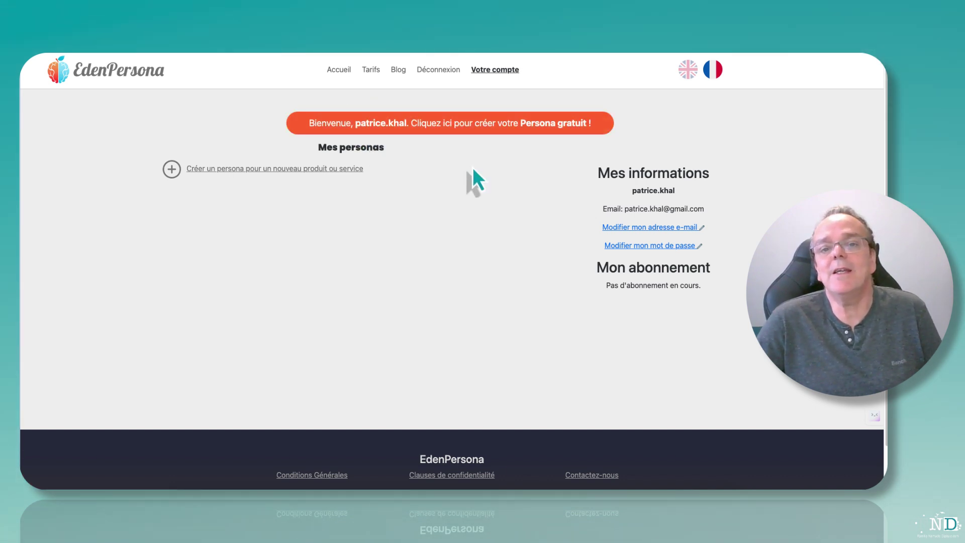
Start a free persona for the offer "Webinar Pro" in the category "Gestion de webinar" and continue to the offer type
click(450, 126)
click(380, 186)
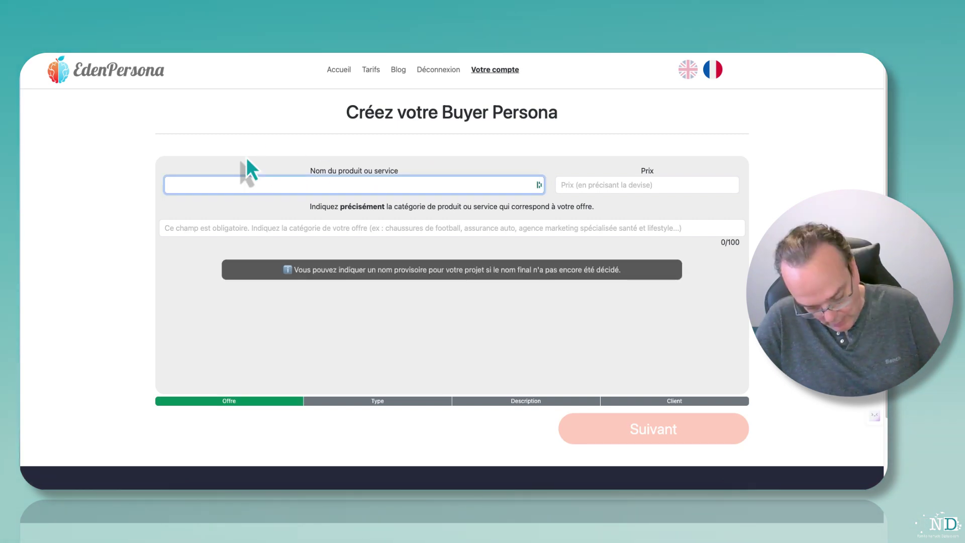
text(Webinar Pro)
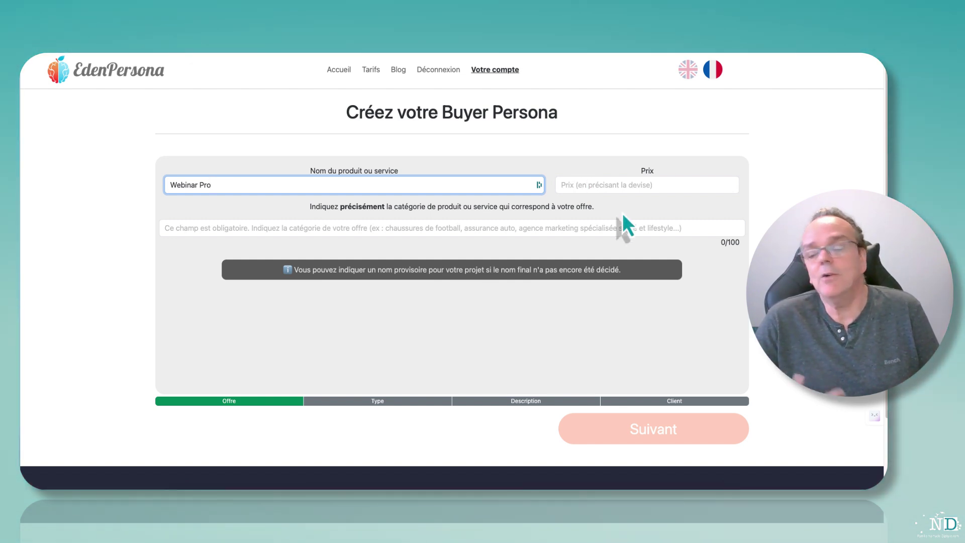
click(226, 228)
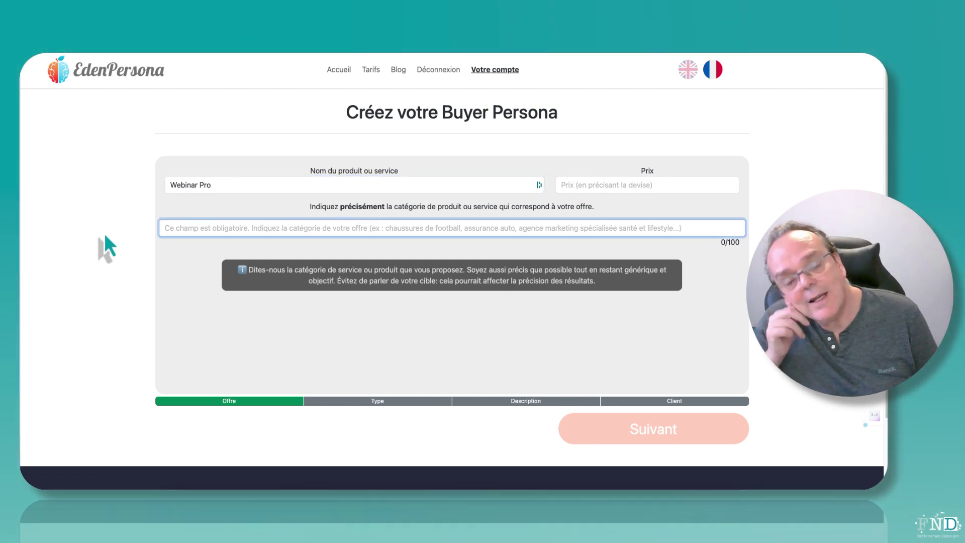
text(Gestio)
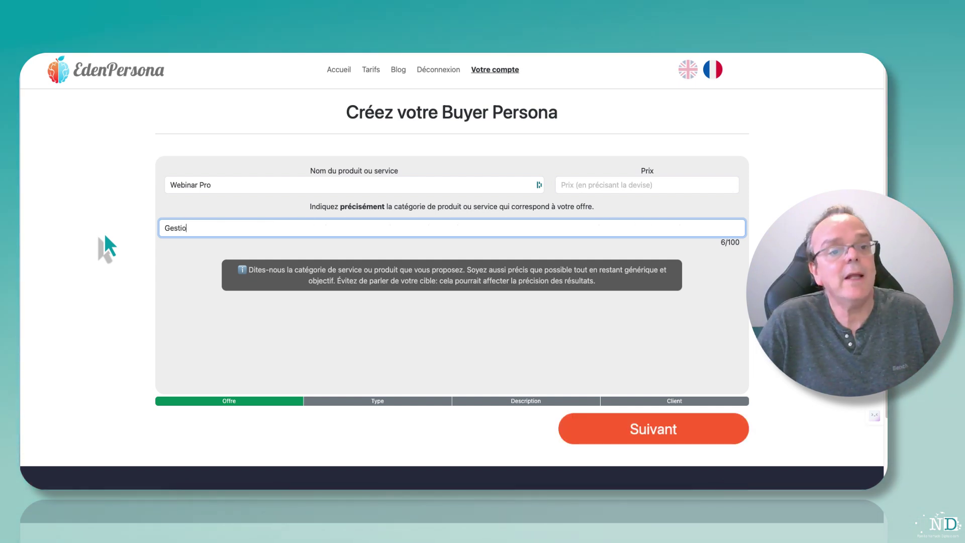
text(n de )
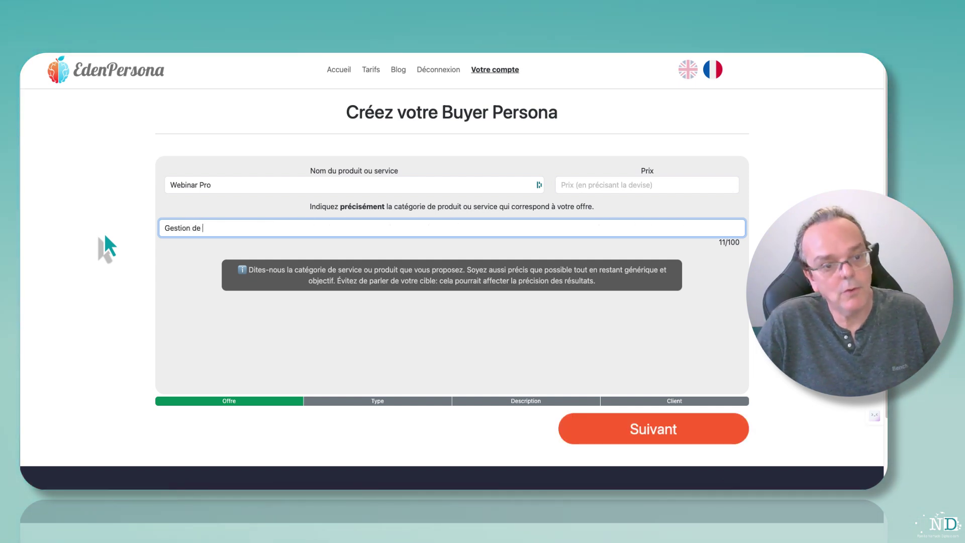
text(web)
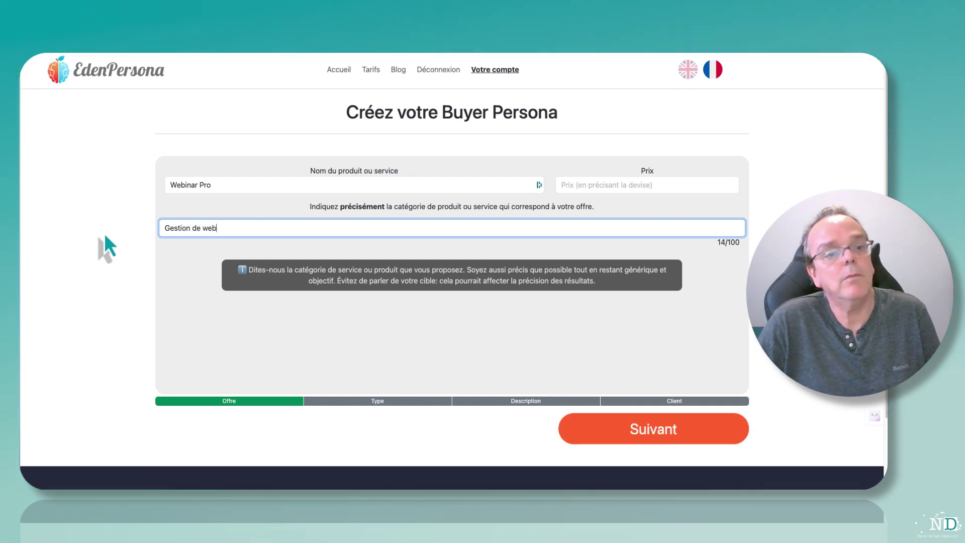
text(inar)
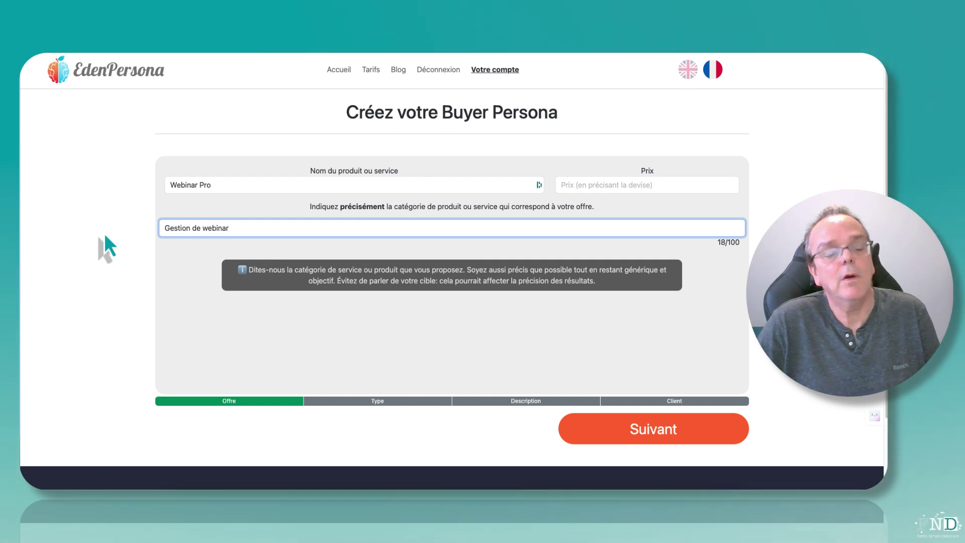
click(610, 426)
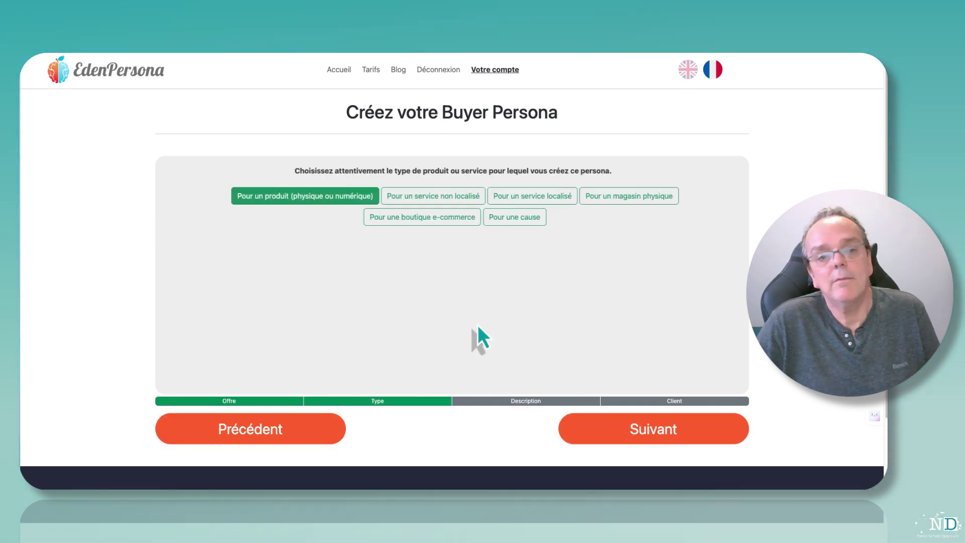
Set the offer type to non-localised service and describe it as freelance webinar management for trainers, from content design to promotion, maximising conversion rates
click(442, 200)
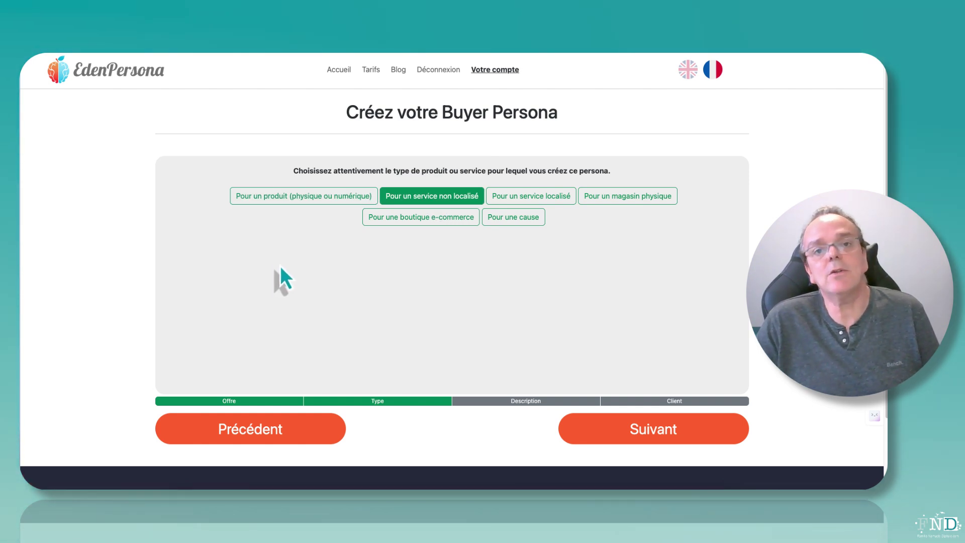
click(624, 430)
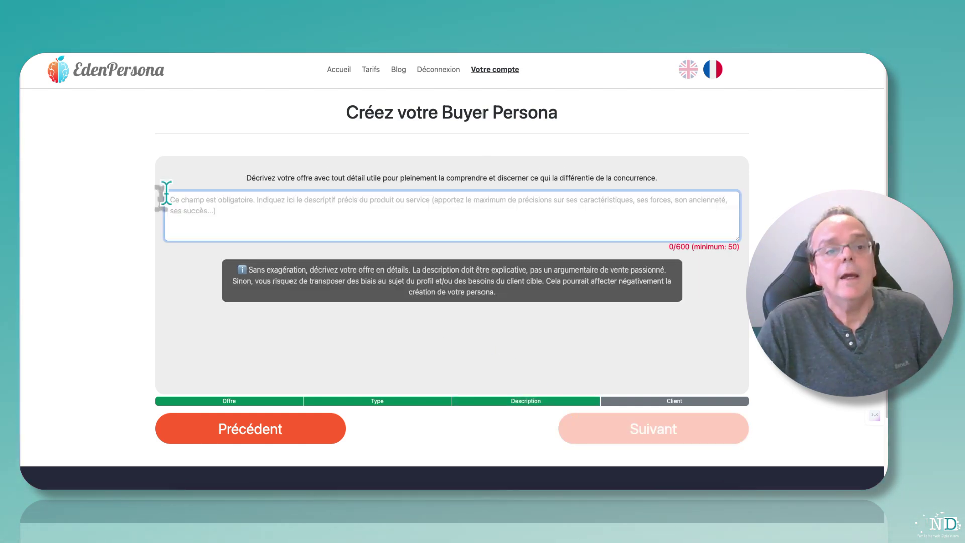
click(166, 193)
text(freelance spécialisé dans la gestion des webinars pour les formateurs, j'optimise les sessions en ligne pour maximiser le taux de conversion. De la conception des contenus à la promotion, en passant par le support technique et l'interactivité, je m'occupe de tout.)
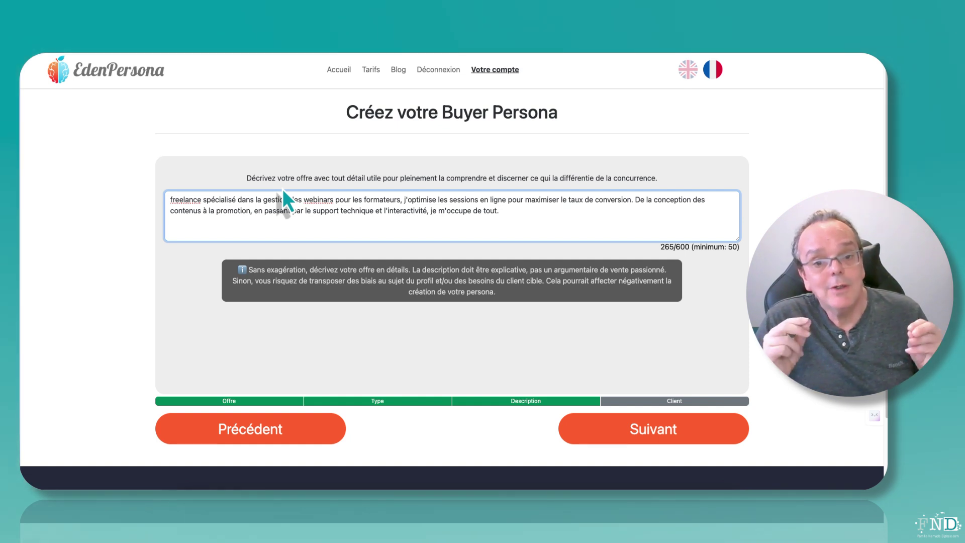
click(622, 438)
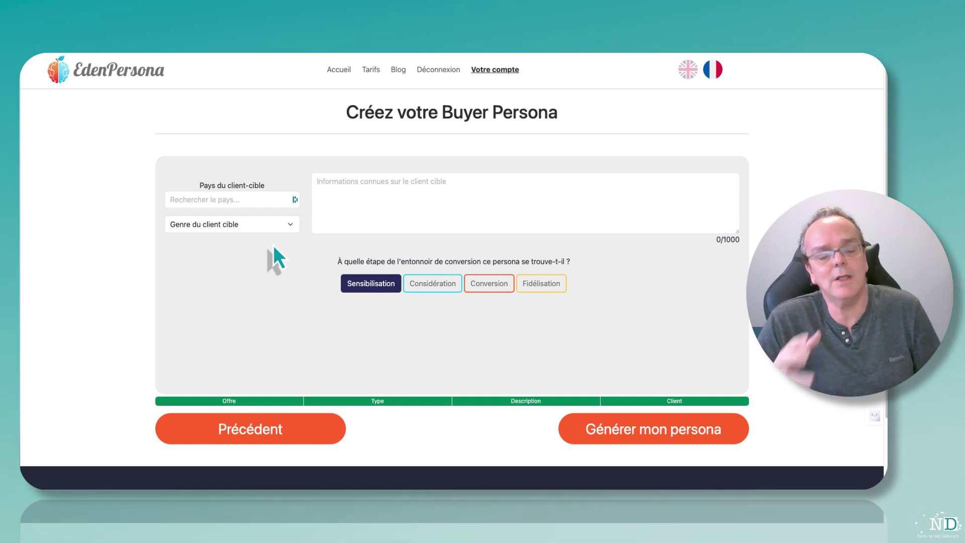
Set the target customer's country to France and gender to Homme
click(236, 199)
text(fra)
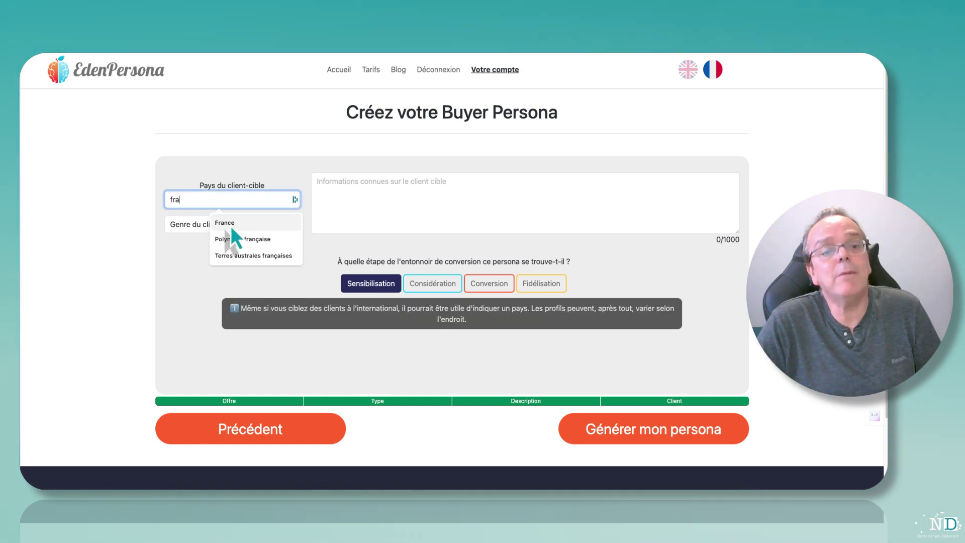
click(230, 224)
click(204, 227)
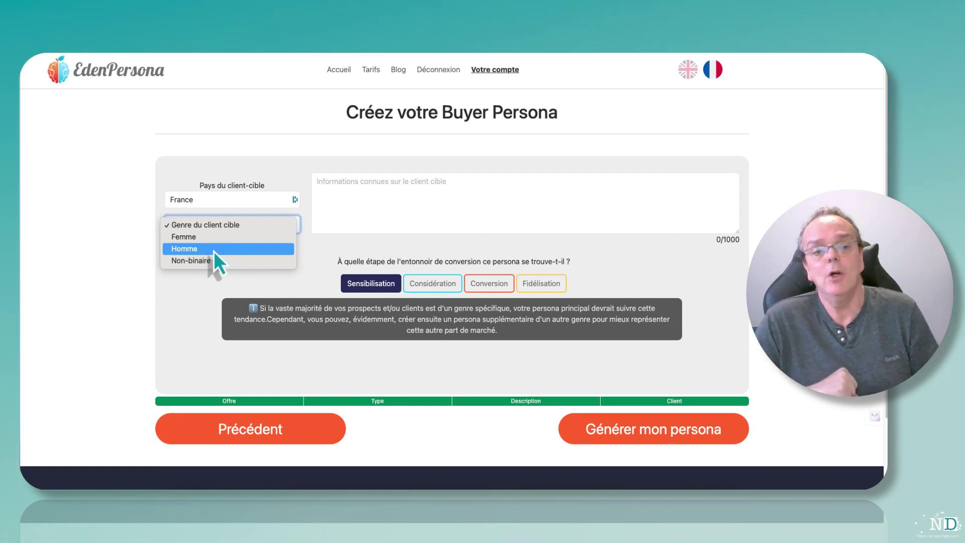
click(212, 252)
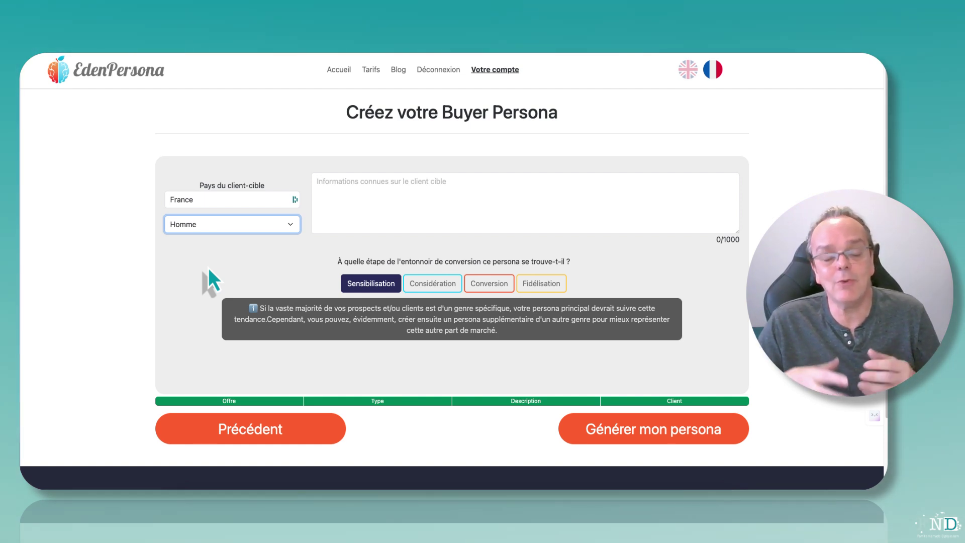
Fill in the target customer information with the ambitious 35-to-55-year-old trainer profile, ending it with "et augmenter les conversions"
click(330, 201)
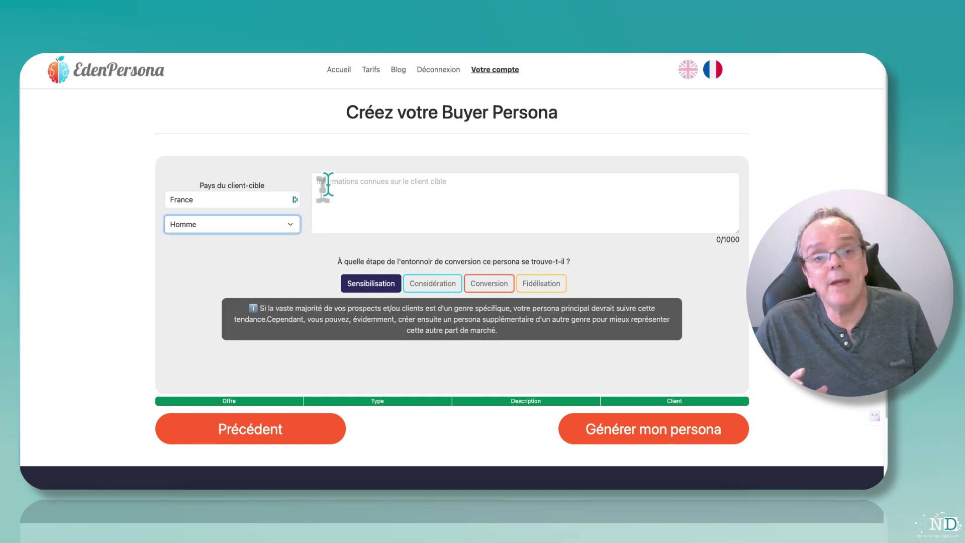
click(334, 197)
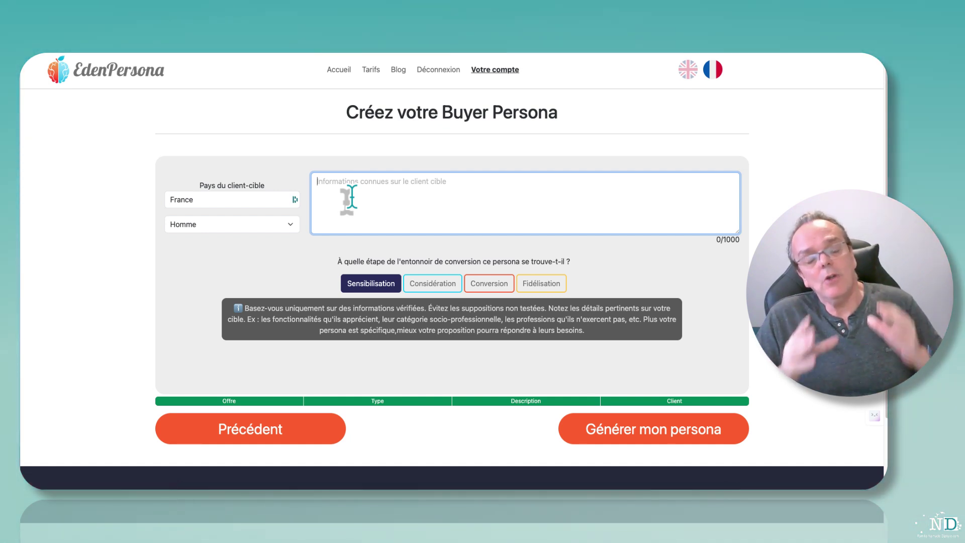
key(ctrl+v)
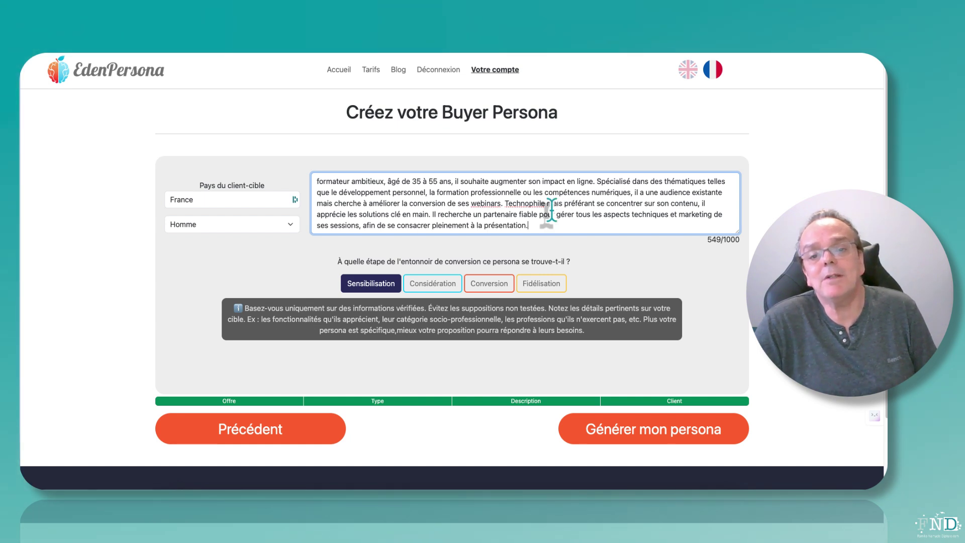
key(BackSpace)
text(et augmenter les conversions)
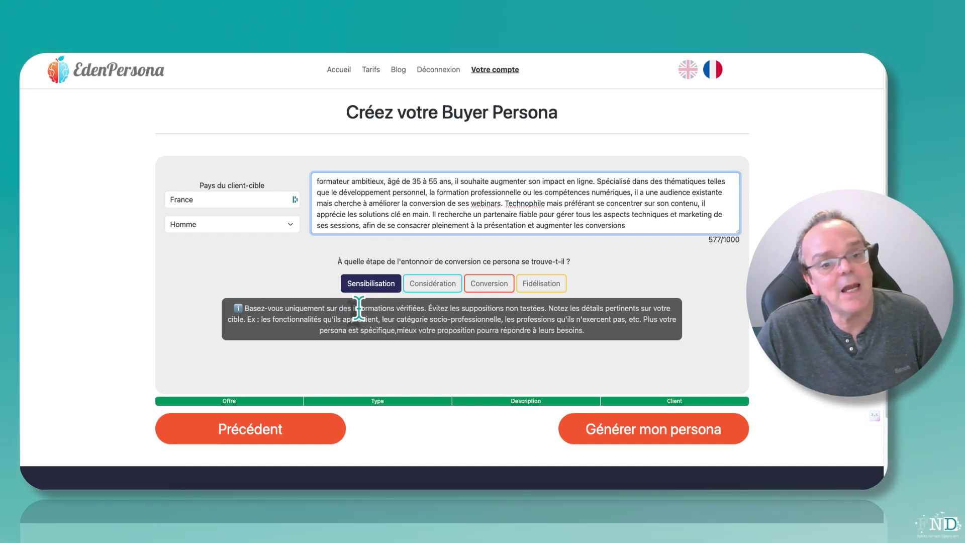
Try out the Considération, Conversion and Fidélisation funnel stages for the persona
click(425, 286)
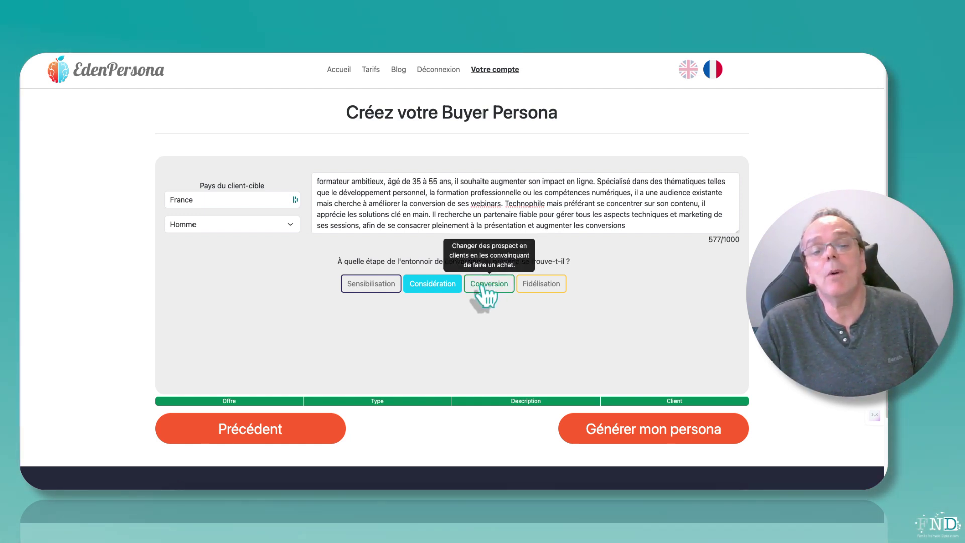
click(484, 294)
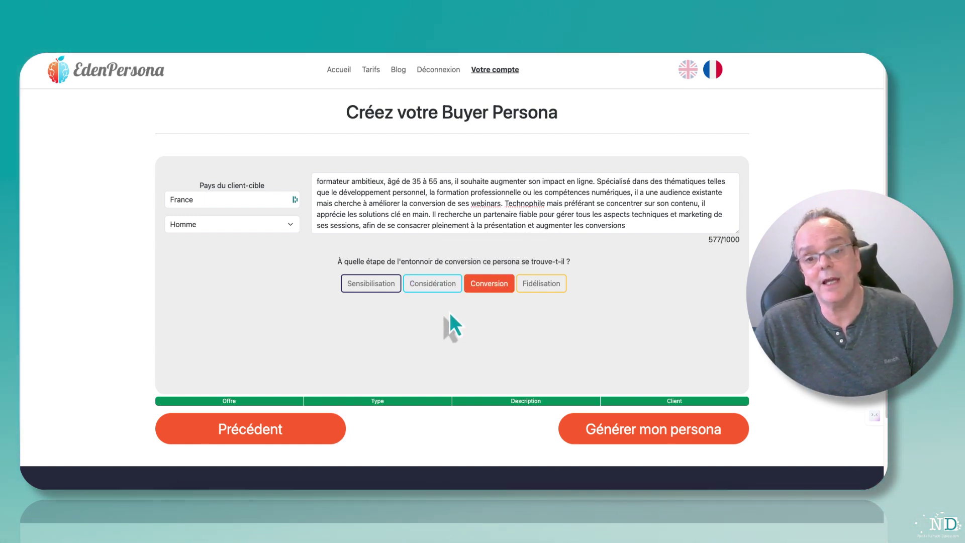
click(536, 287)
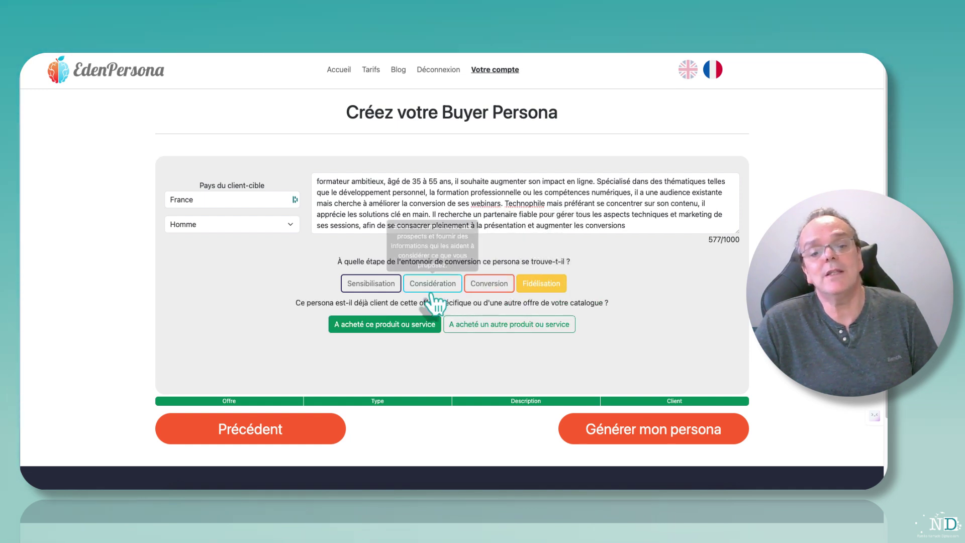
click(432, 284)
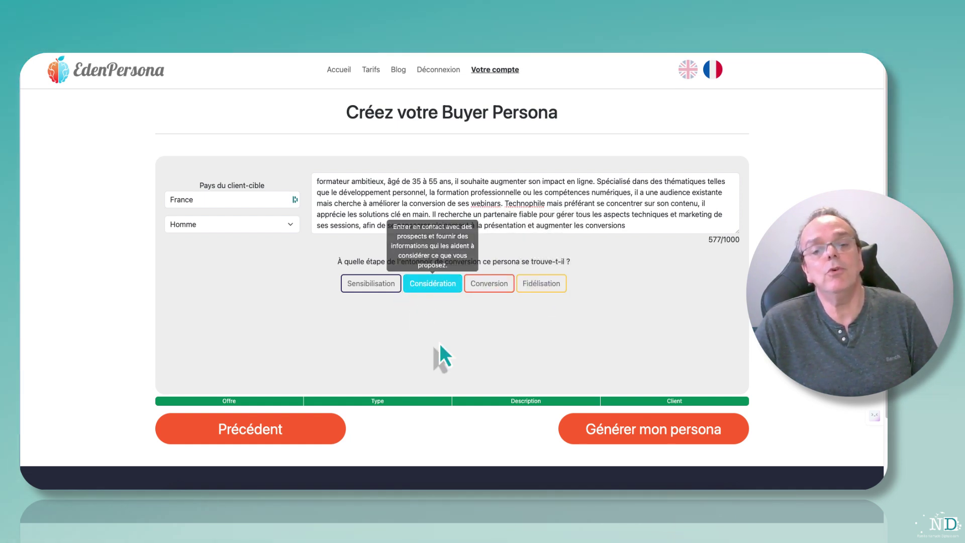
Set the persona's funnel stage to Conversion and generate the persona
click(502, 292)
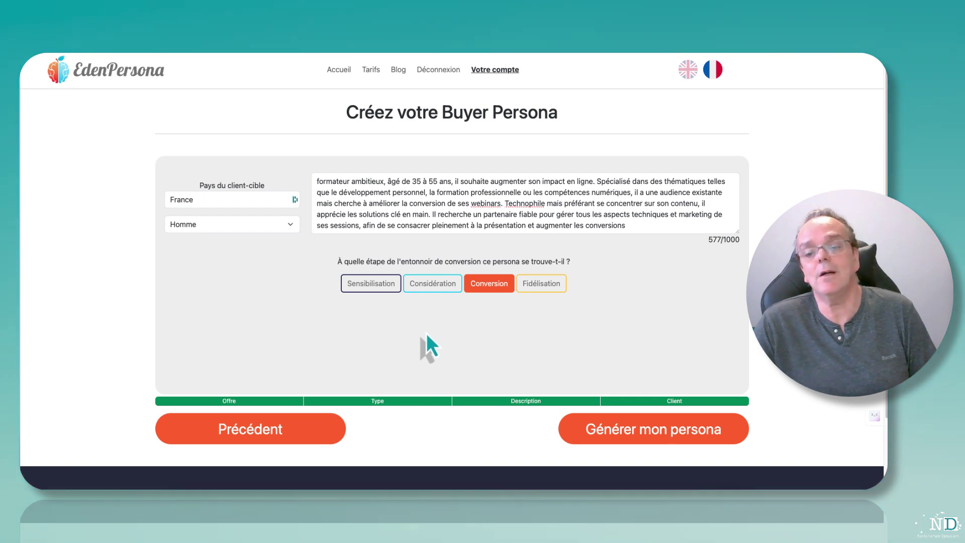
click(642, 432)
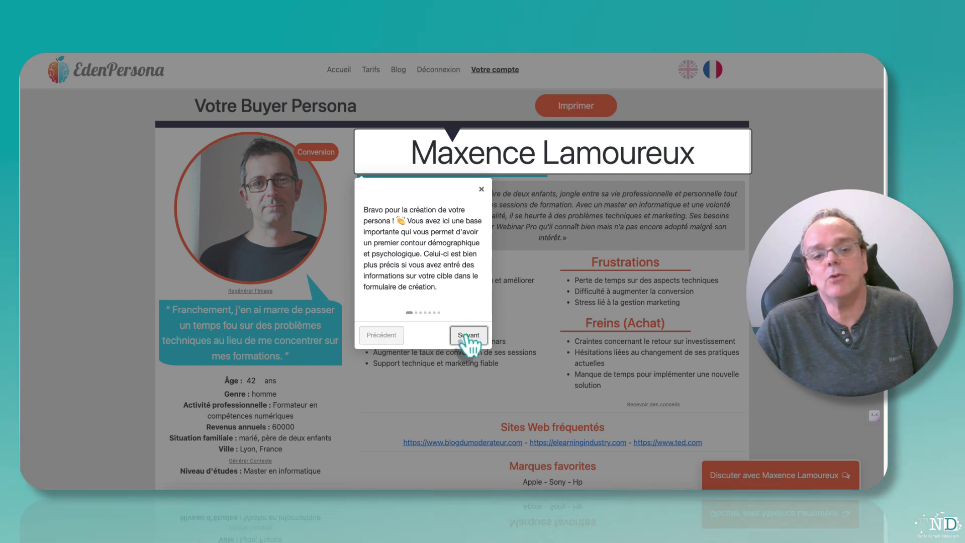
Go through all the guided tour tips on the generated persona page and finish the tour
click(469, 336)
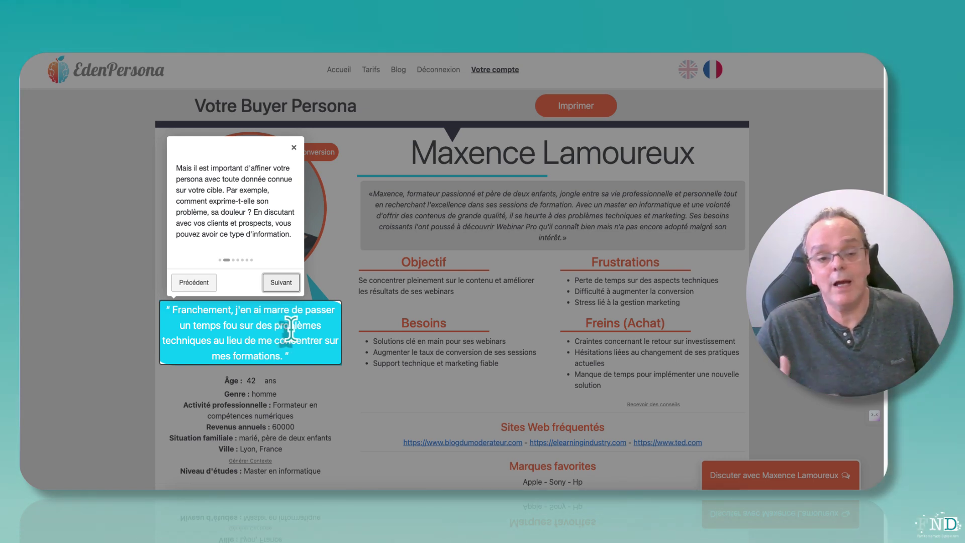
click(276, 288)
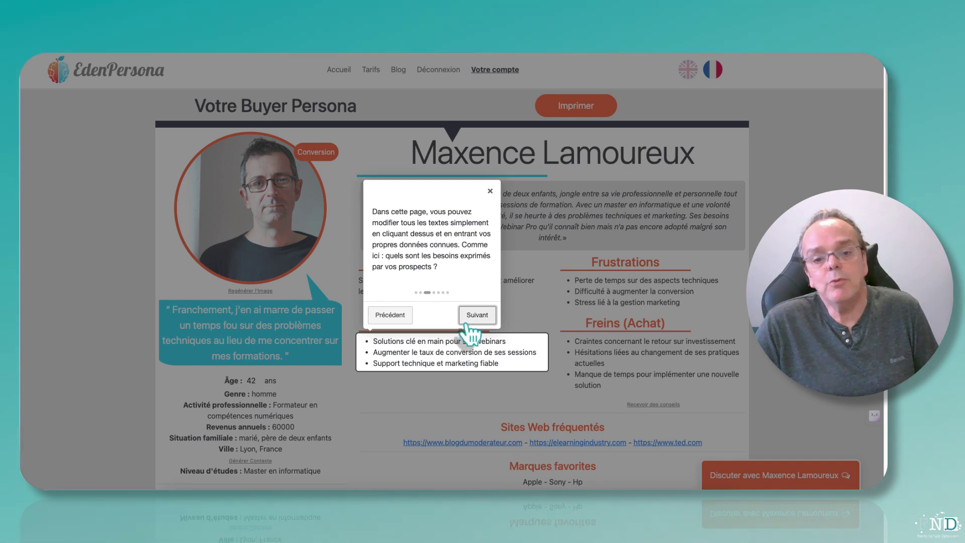
click(469, 321)
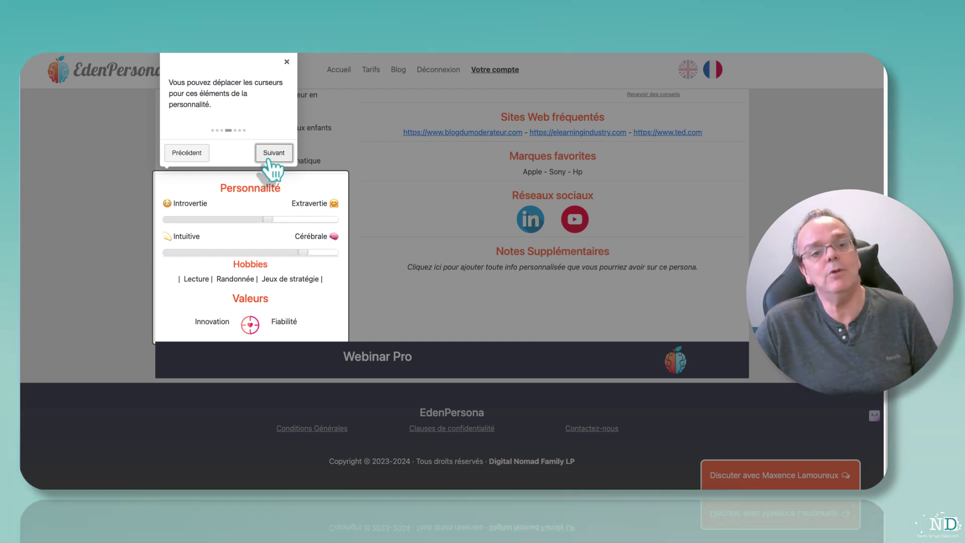
click(269, 158)
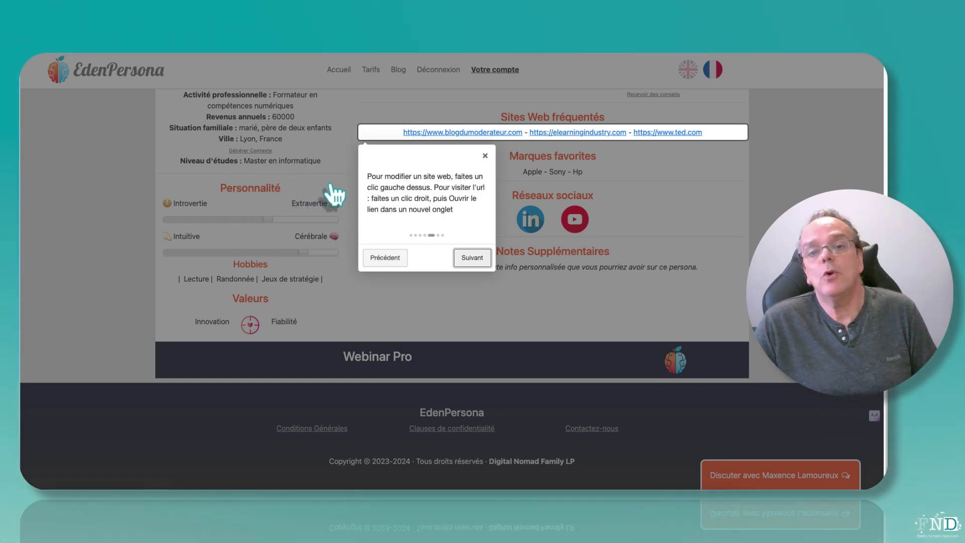
click(470, 257)
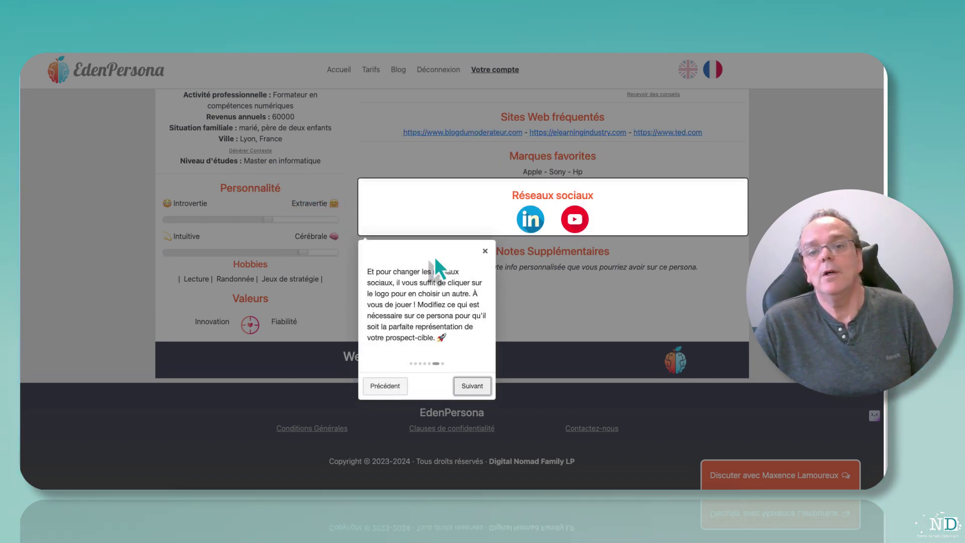
click(471, 387)
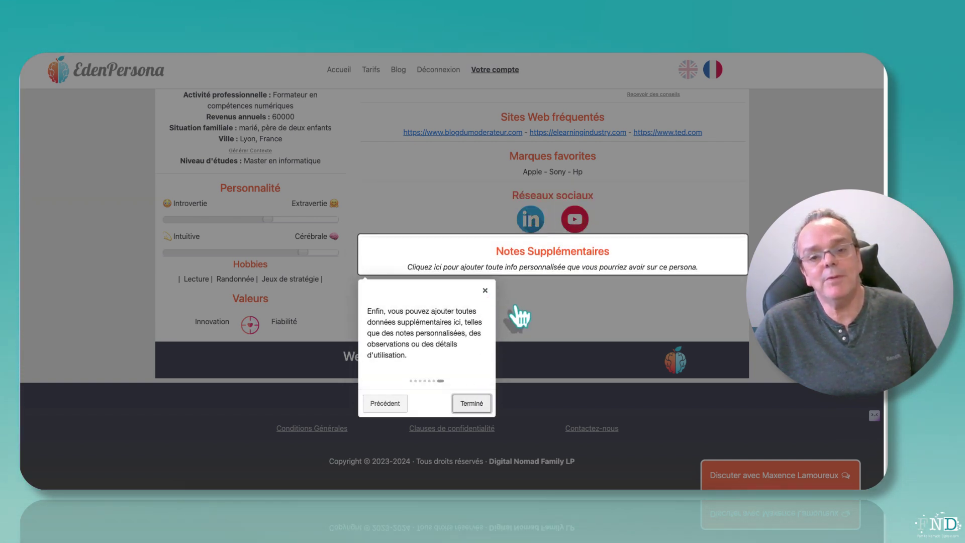
click(477, 403)
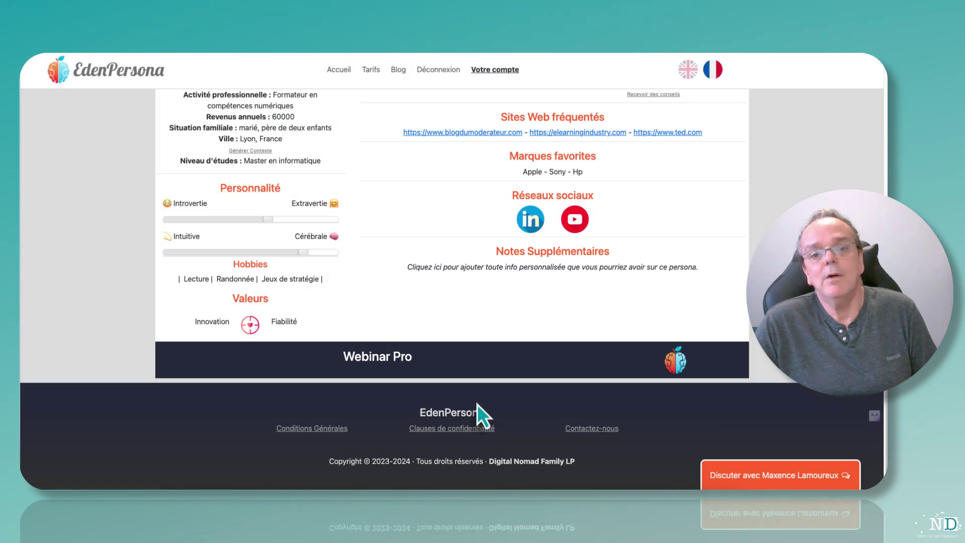
Review the persona sheet down to the favourite brands and generate the context for the persona's city
scroll(444, 256, up, 6)
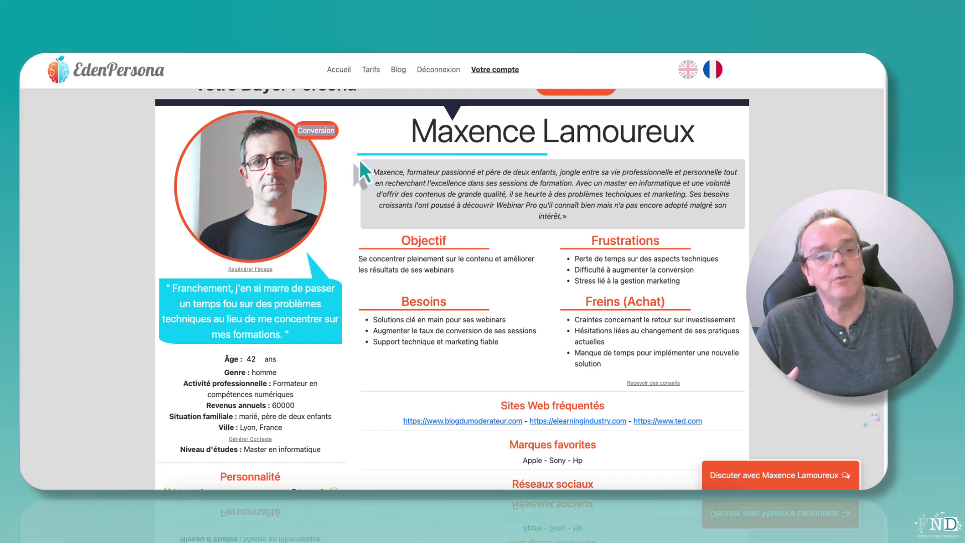
scroll(361, 161, down, 1)
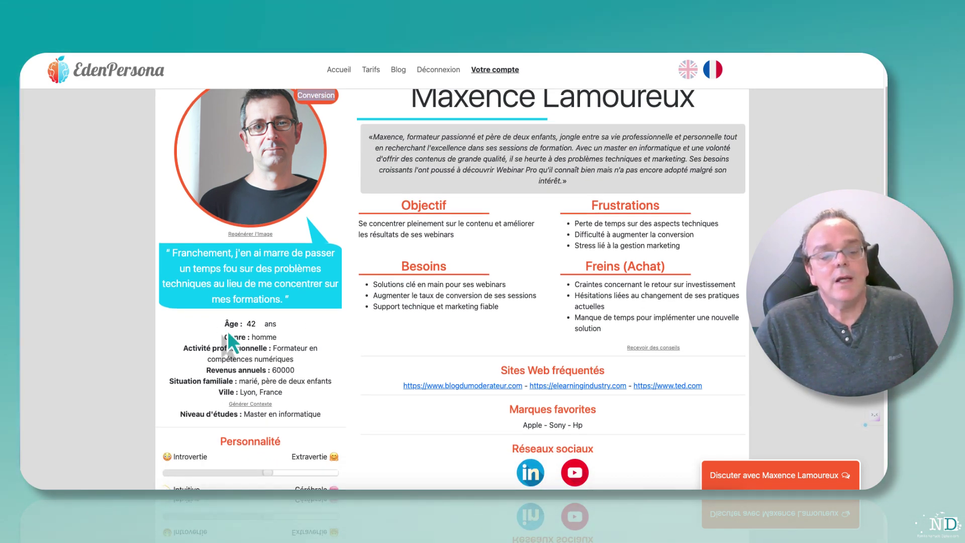
scroll(251, 358, down, 3)
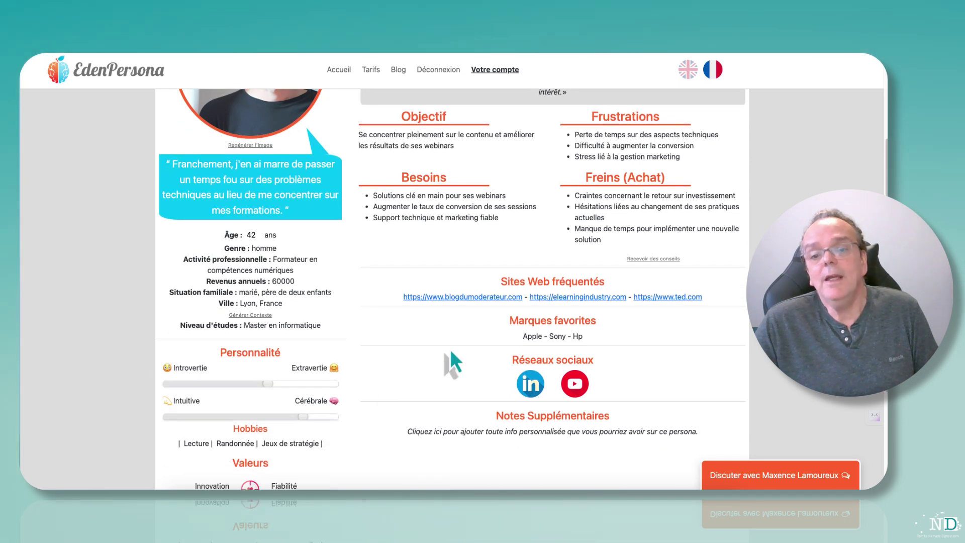
click(578, 335)
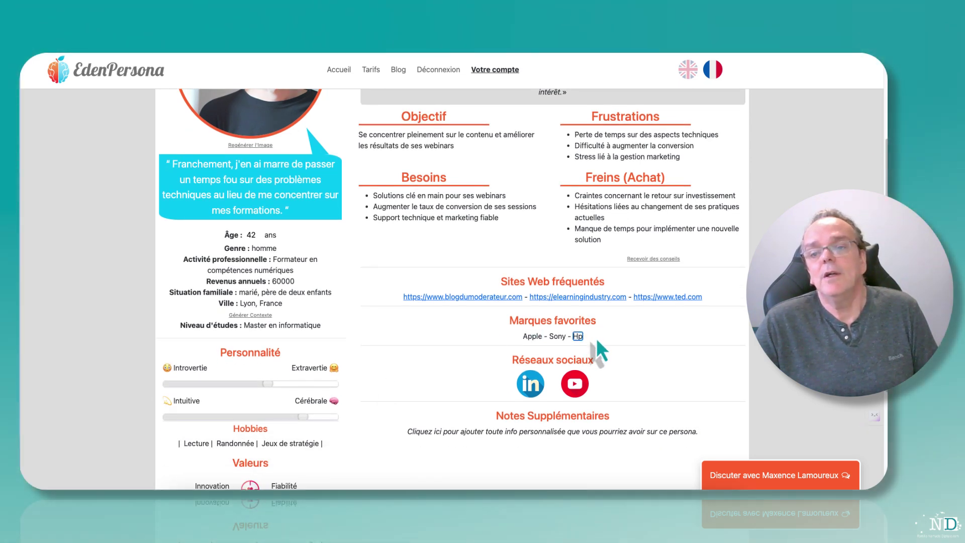
click(248, 317)
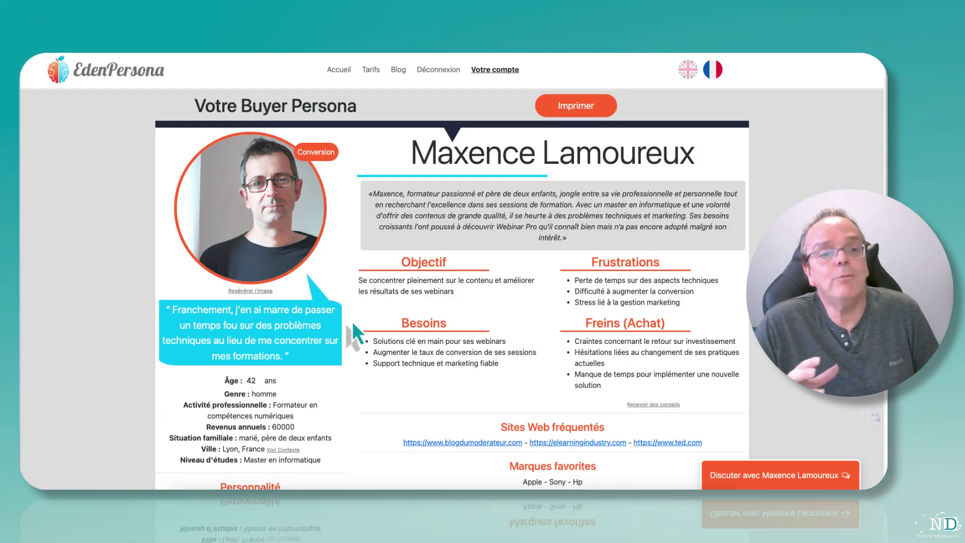
Open the generated city context, read its geographic, social, economic and cultural sections, and close it
scroll(319, 289, down, 3)
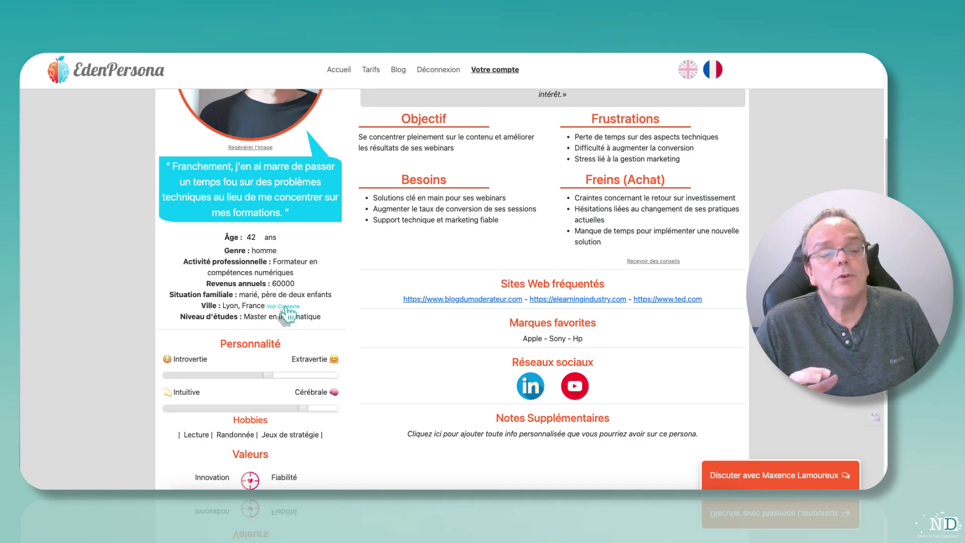
click(284, 306)
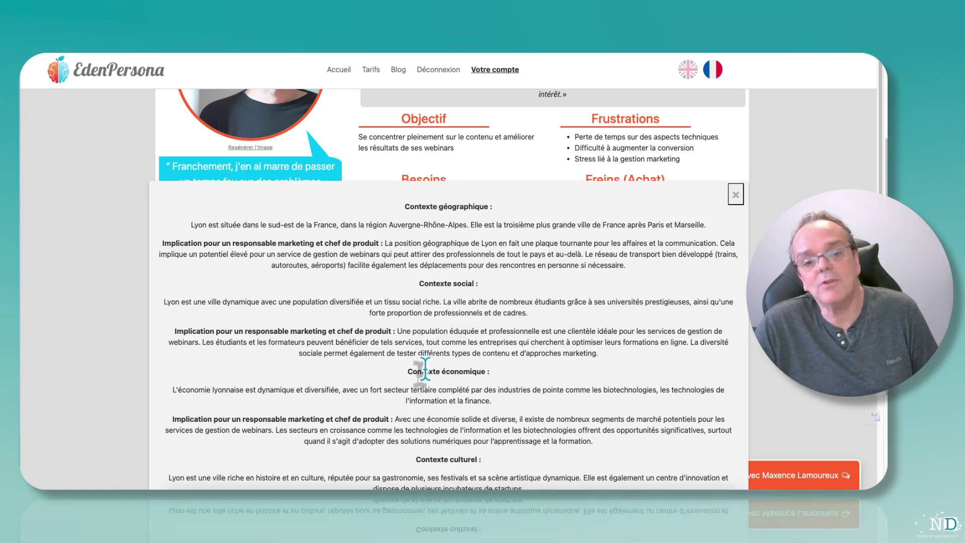
scroll(427, 352, down, 3)
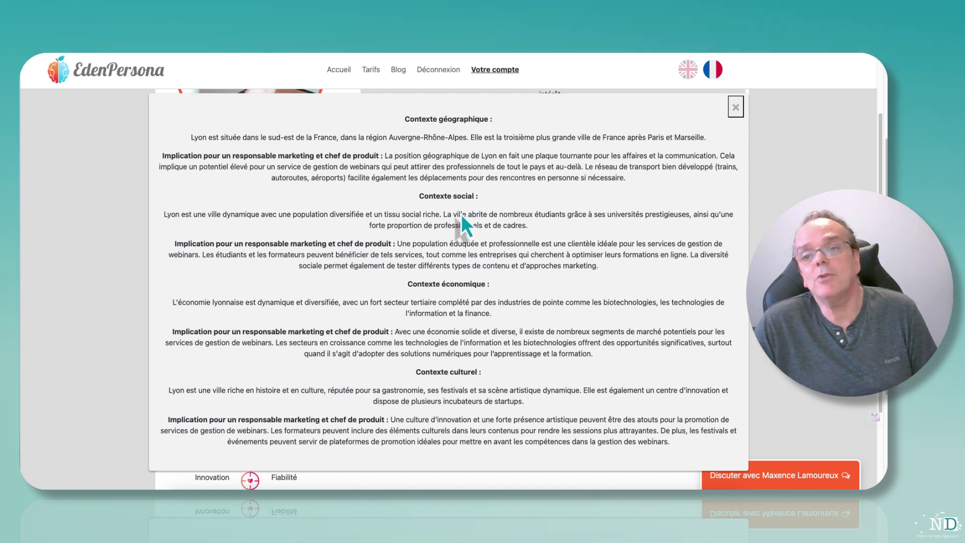
click(735, 107)
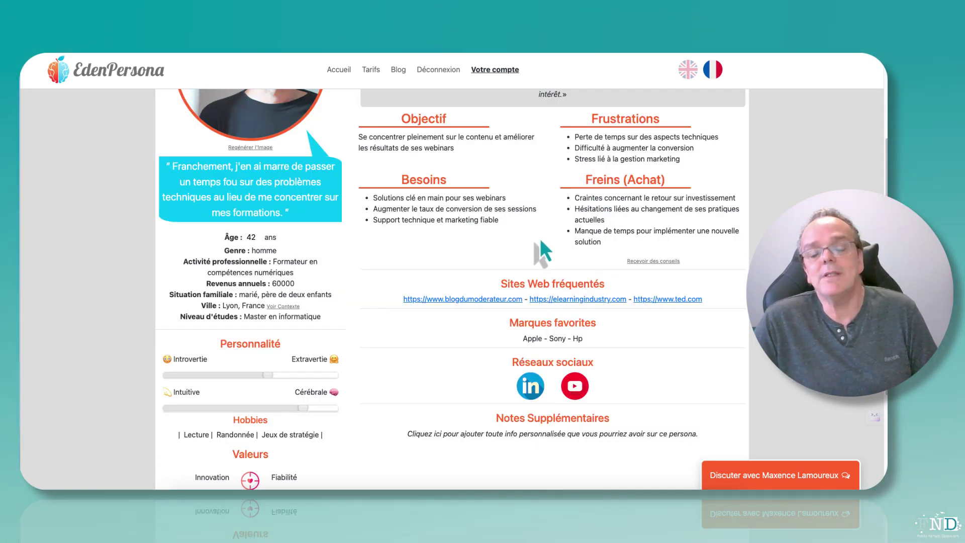
Generate advice on the persona's purchase barriers, read the recommendations including the Gestionnaire de Produit/Service section, and close them
click(643, 261)
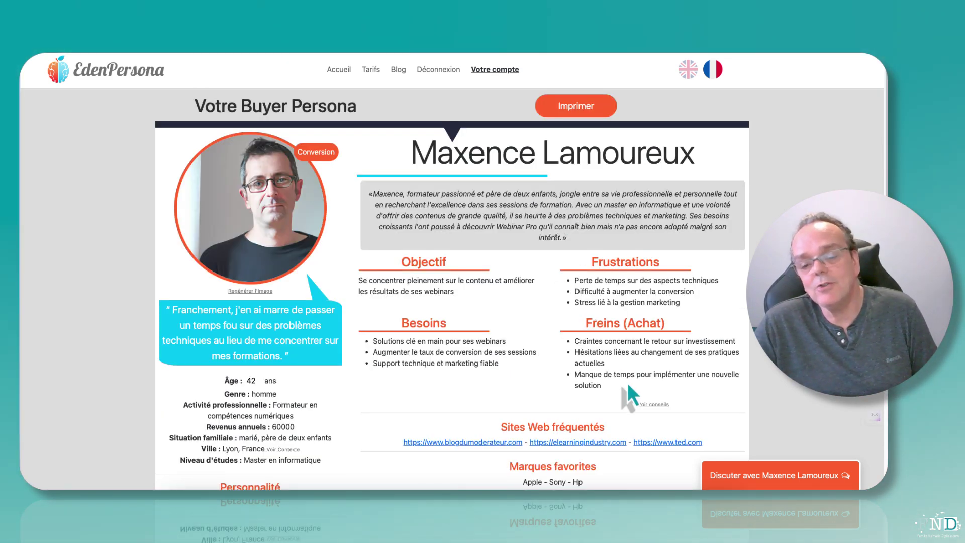
click(653, 405)
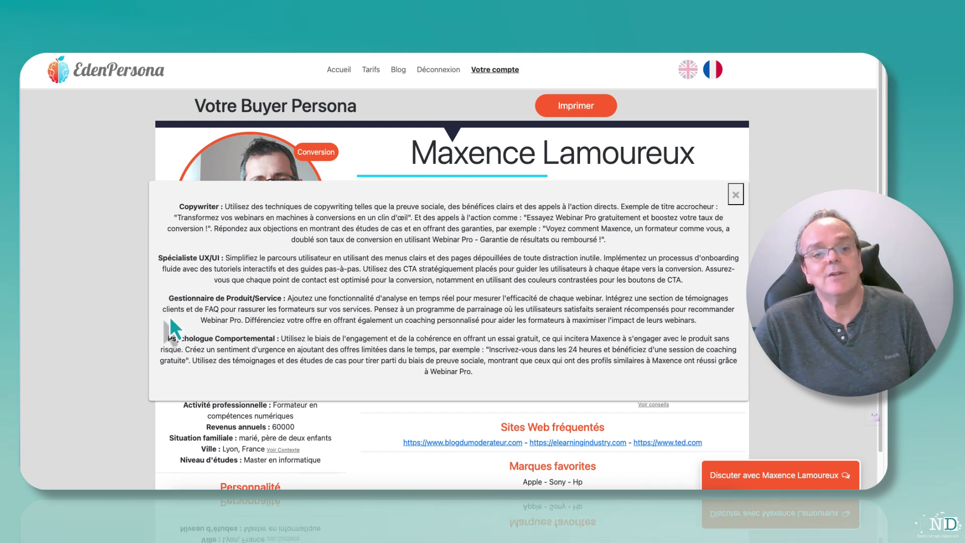
drag(169, 298, 281, 299)
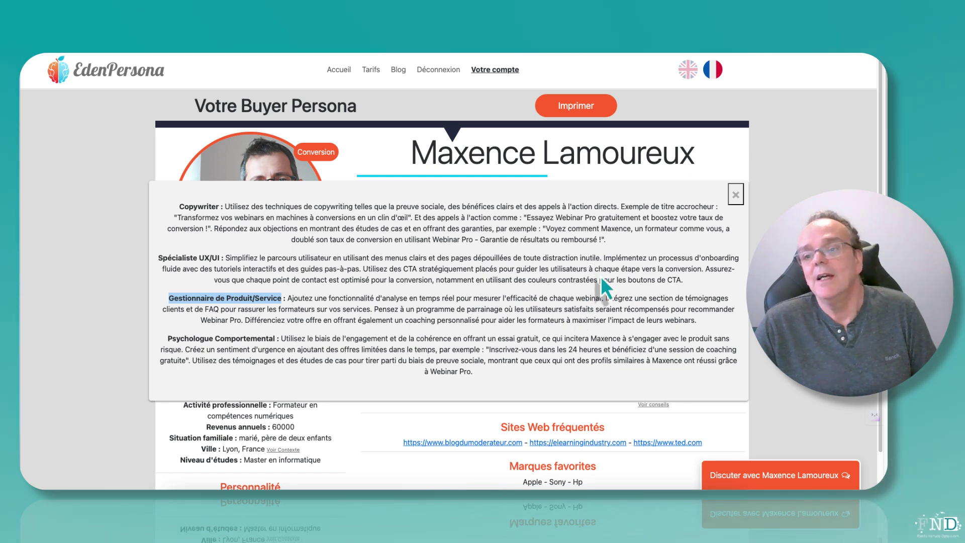
click(736, 195)
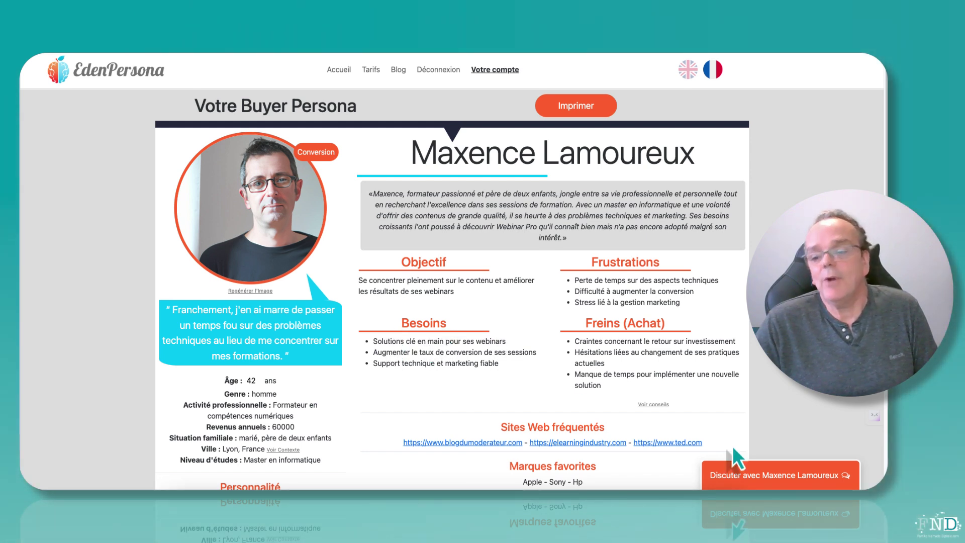
Check the chat with the persona, close it, and examine the annual Pro plan's ChatGPT and data-import features on the pricing page
click(749, 477)
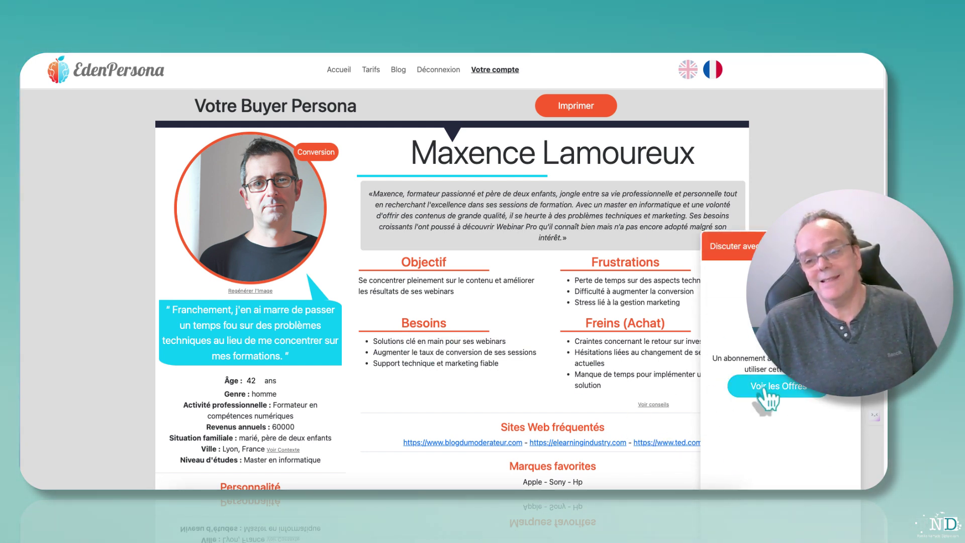
click(804, 246)
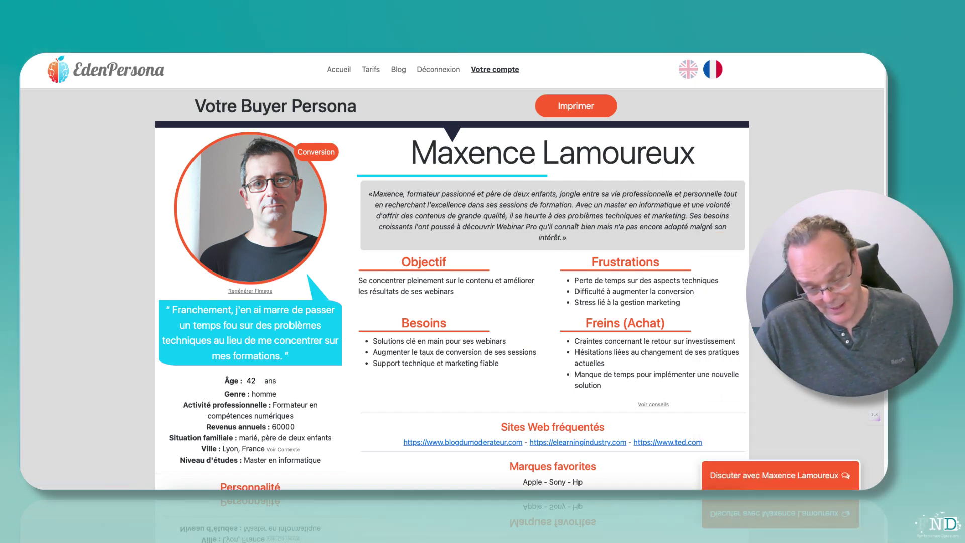
click(370, 70)
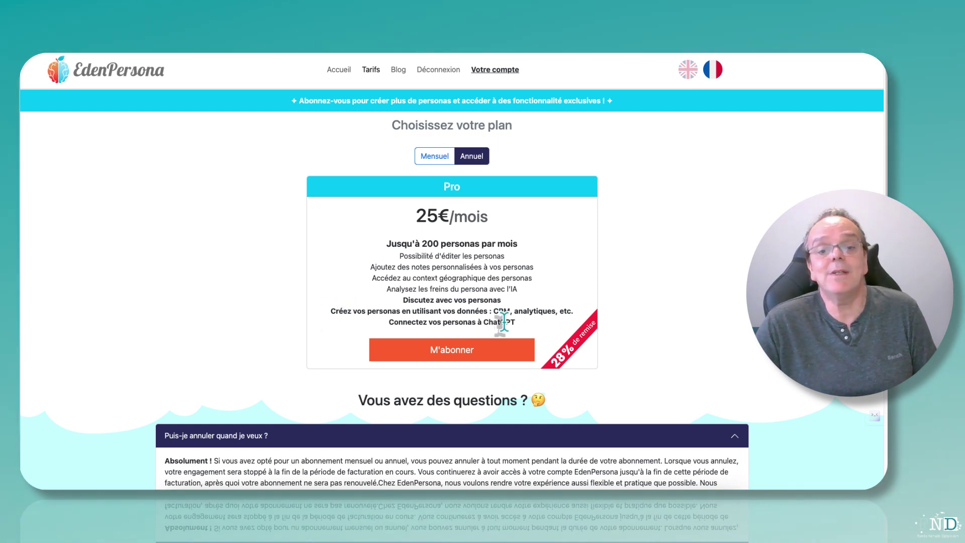
drag(505, 322, 421, 322)
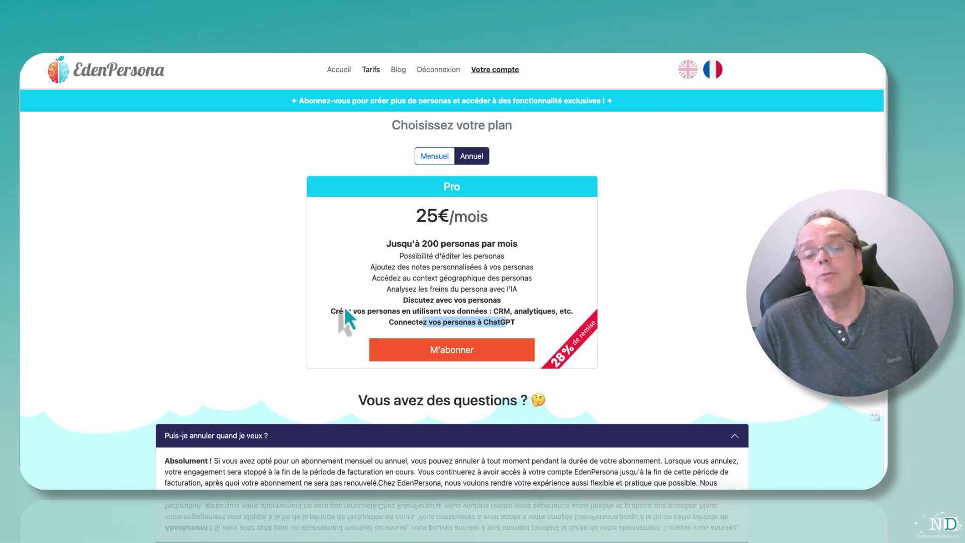
drag(332, 312, 469, 319)
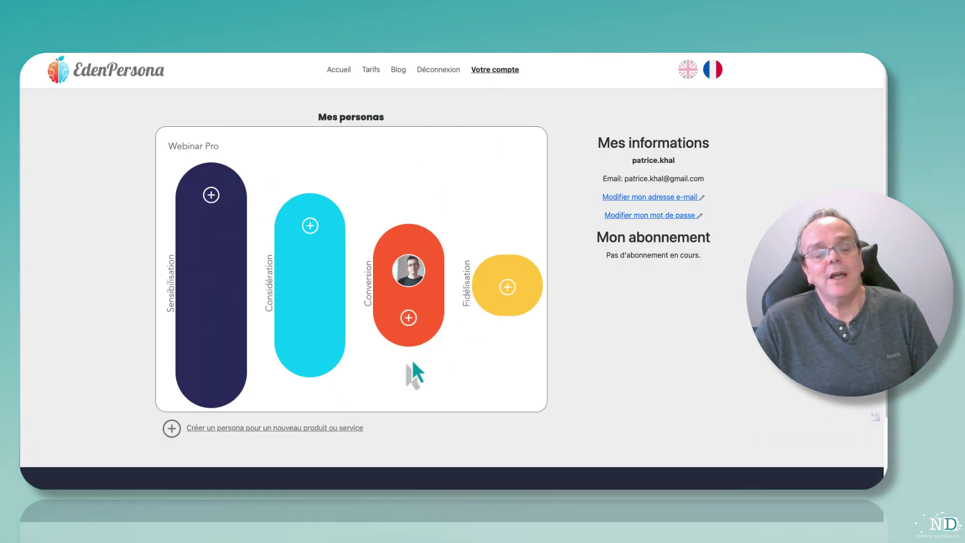
Examine the Webinar Pro persona funnel in the account, including the Conversion persona's summary and API option
drag(167, 147, 221, 149)
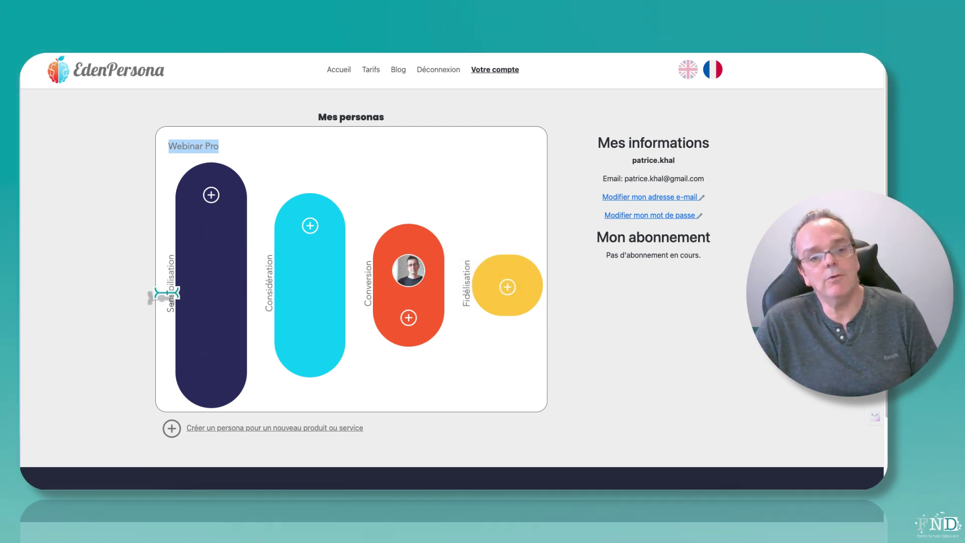
mouse_move(405, 272)
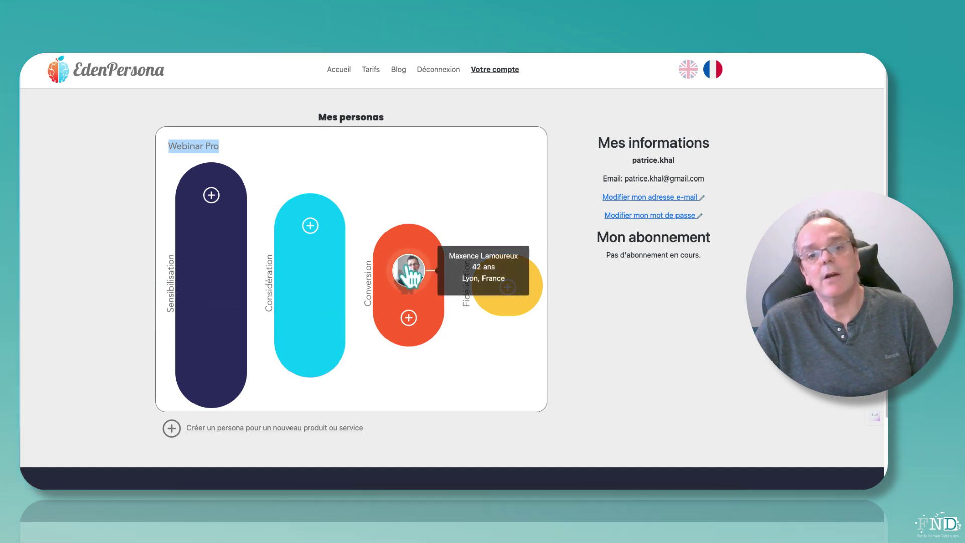
mouse_move(408, 244)
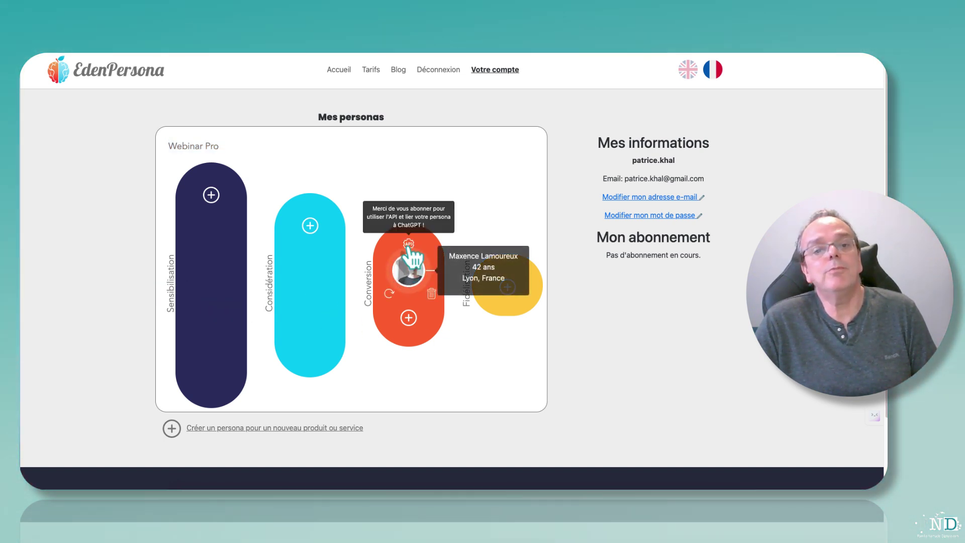